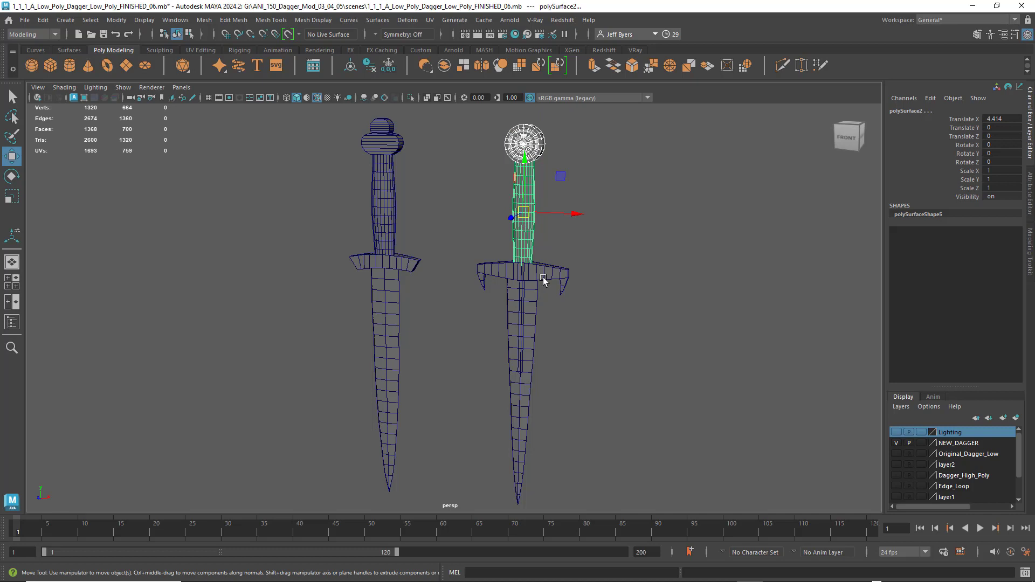
- Add the crossguard and blade to the selected pommel and grip of the right dagger, and combine them into one mesh
left_click(536, 280, "shift")
left_click(533, 323, "shift")
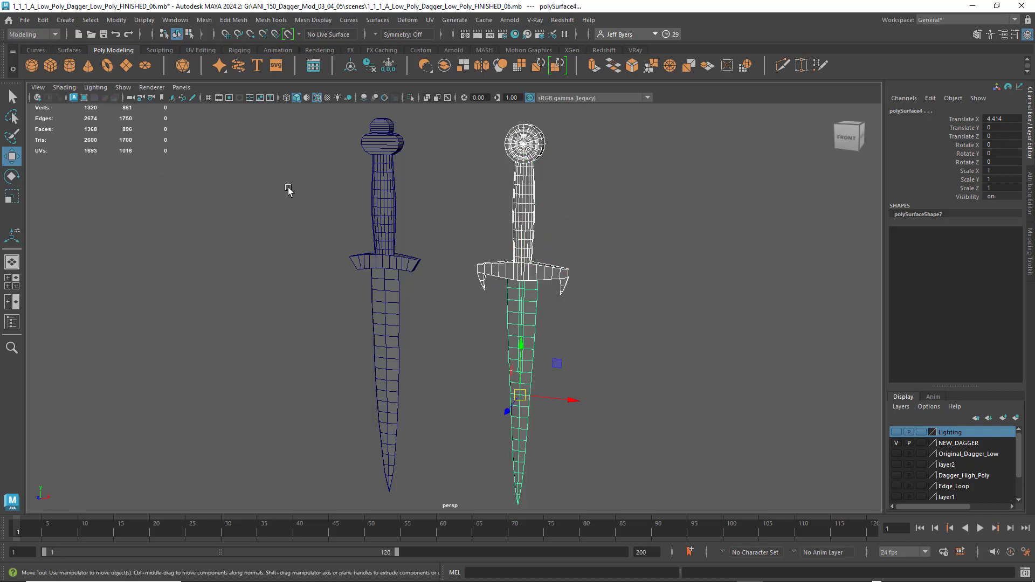
key("space")
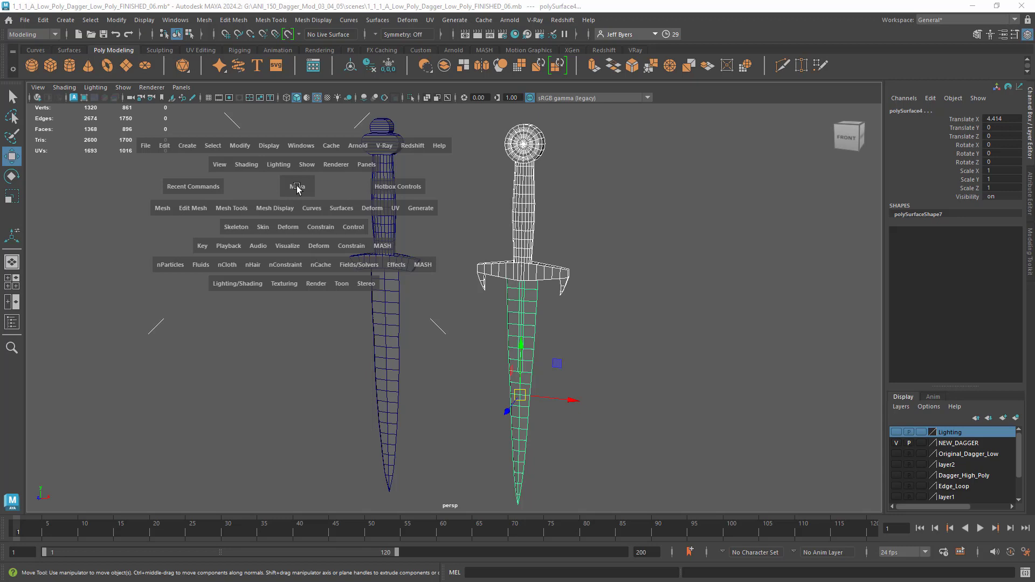
left_click(164, 210)
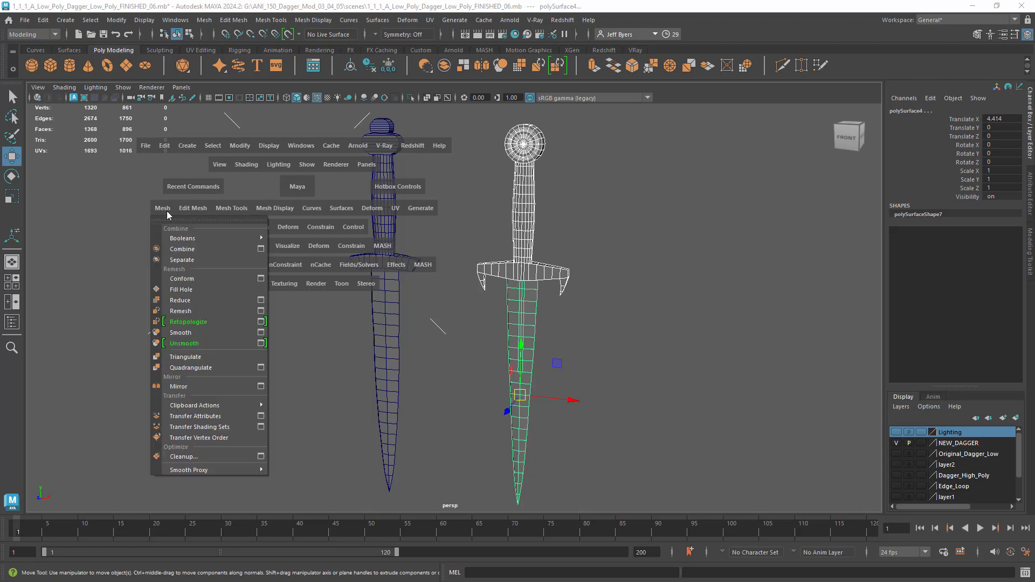
left_click(189, 250)
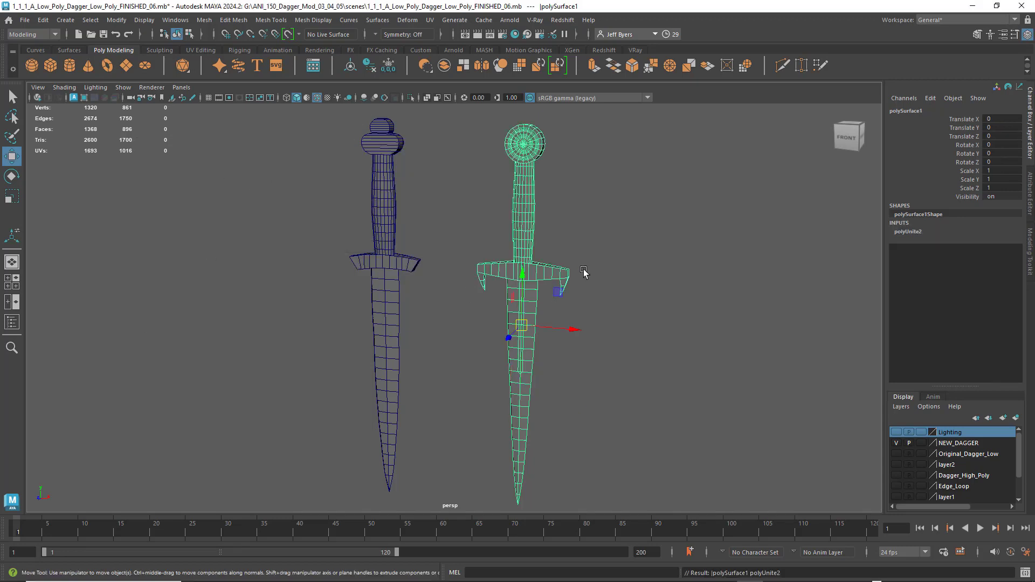
- Select both daggers, delete their construction history, and clear the selection
left_click(581, 205)
left_click(504, 154)
left_click_drag(357, 128, 577, 232)
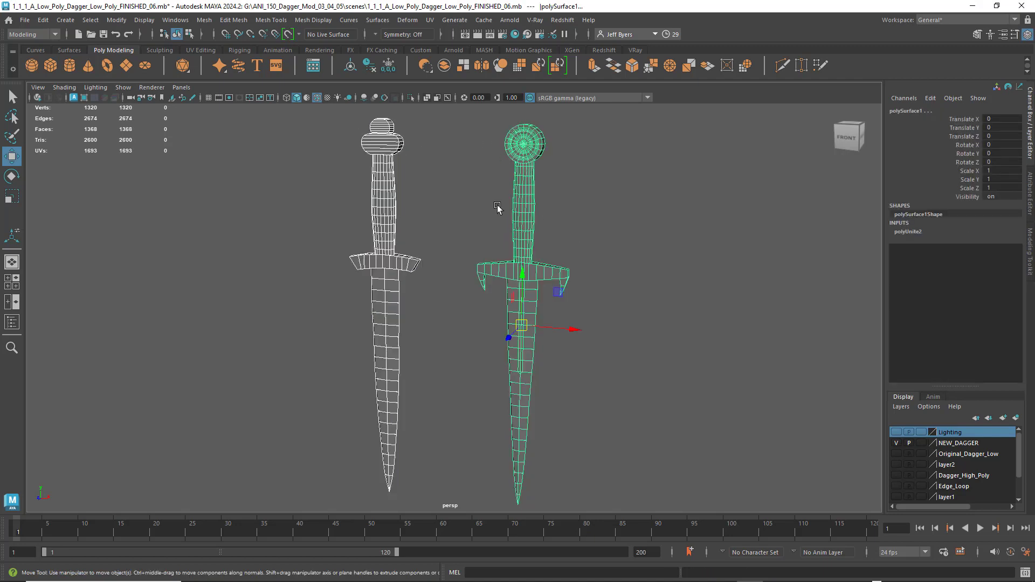
left_click(371, 67)
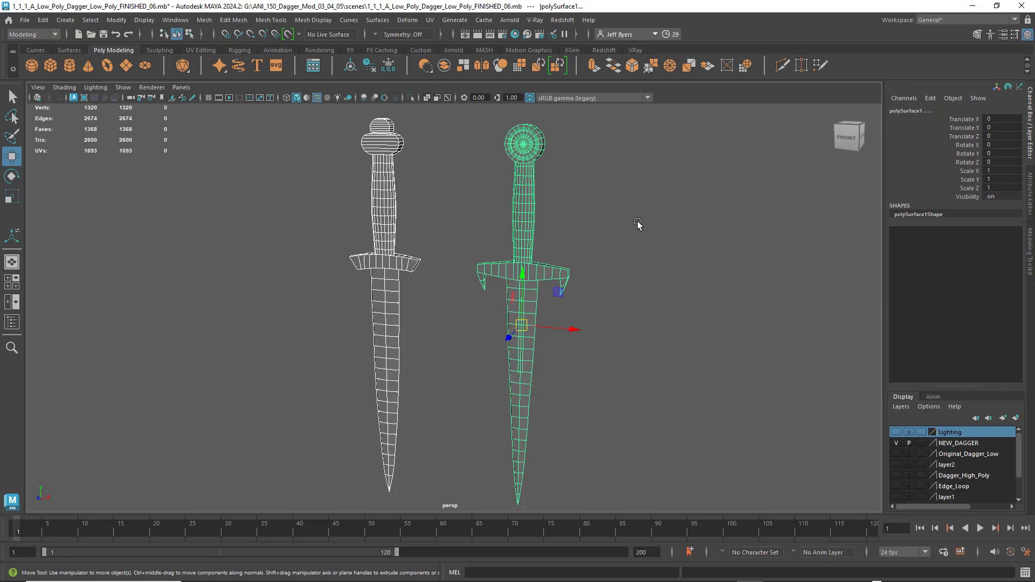
left_click(589, 236)
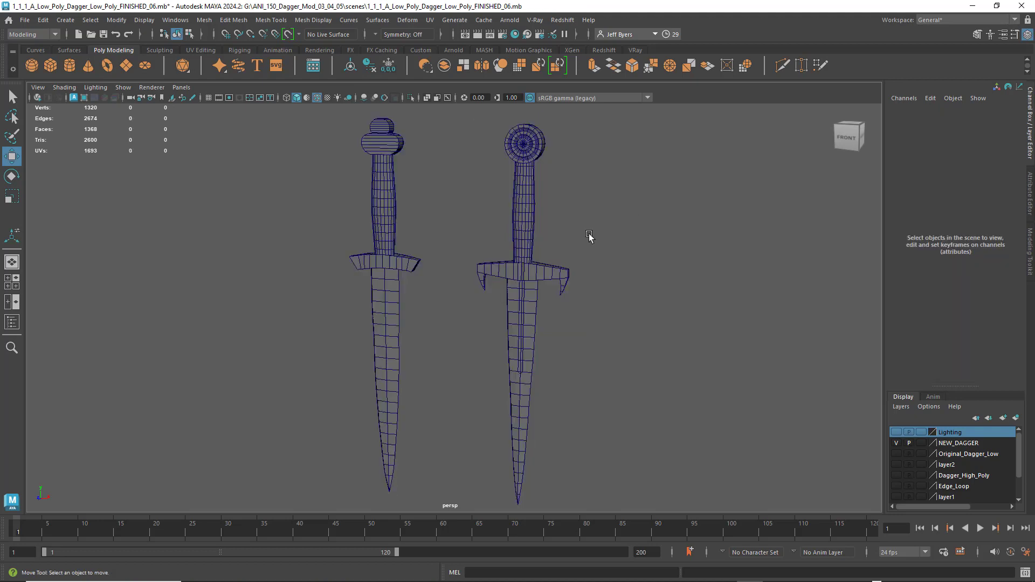
- Select the left dagger and open its UVs in a maximized UV Editor
left_click(397, 256)
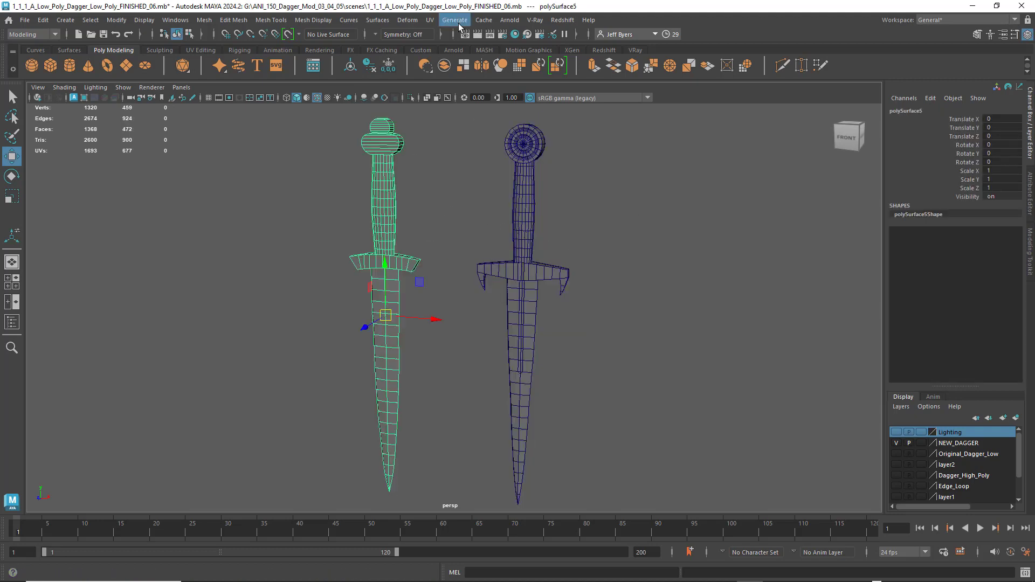
left_click(433, 21)
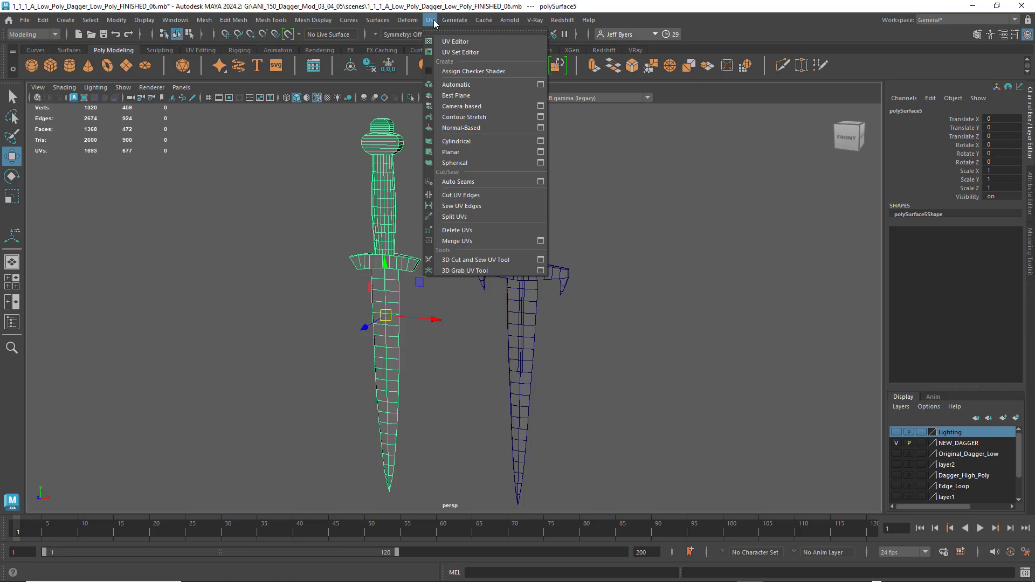
left_click(455, 43)
left_click_drag(593, 132, 434, 1)
- Examine how the left dagger's pommel, grip, crossguard and blade UV shells are laid out across the UV tiles
scroll(661, 367, "up", 2)
scroll(659, 362, "up", 1)
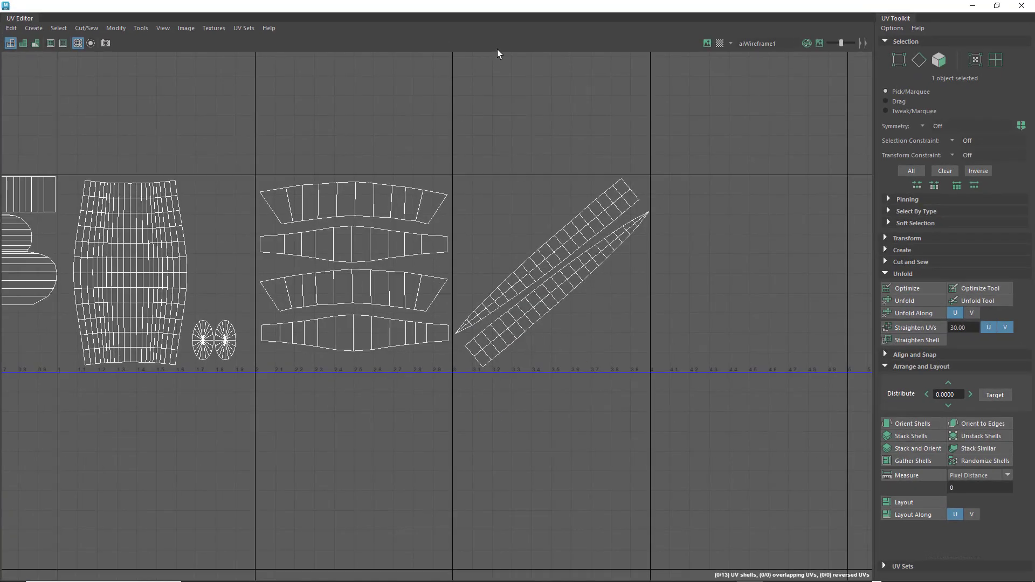
middle_click_drag(467, 264, 620, 294, "alt")
scroll(625, 267, "down", 3)
scroll(587, 298, "up", 2)
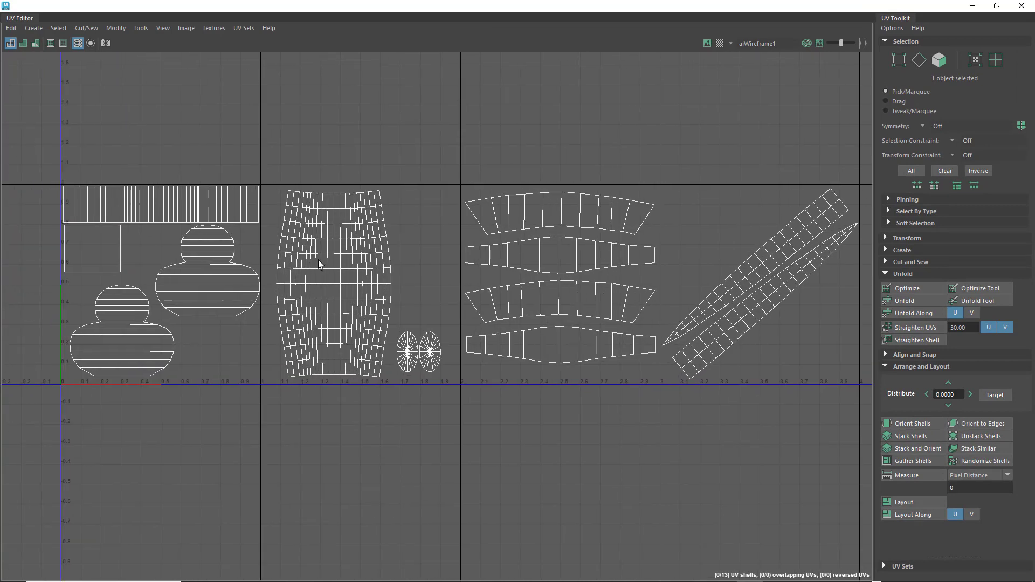
scroll(191, 195, "up", 2)
middle_click_drag(193, 193, 325, 198, "alt")
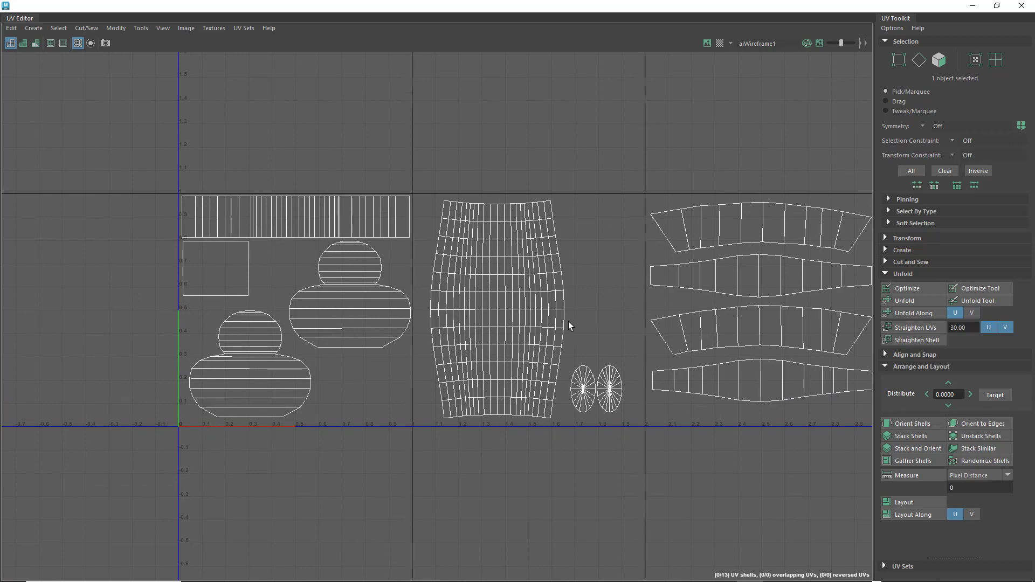
scroll(513, 320, "up", 2)
scroll(541, 325, "up", 2)
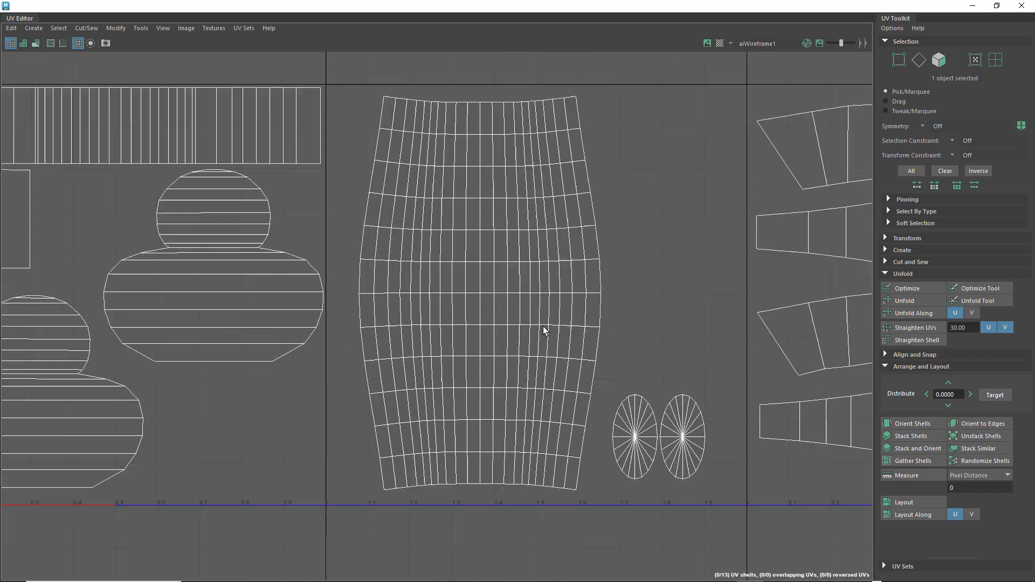
scroll(539, 325, "down", 3)
middle_click_drag(579, 329, 367, 284, "alt")
middle_click_drag(491, 302, 393, 293, "alt")
middle_click_drag(524, 280, 405, 294, "alt")
middle_click_drag(571, 295, 774, 387, "alt")
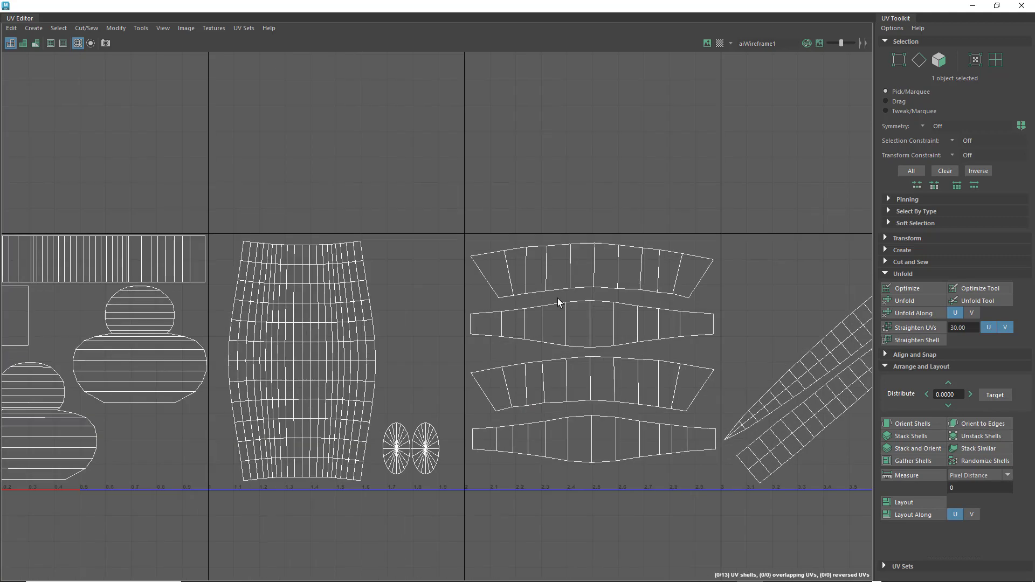
right_click_drag(481, 261, 485, 303, "alt")
middle_click_drag(485, 303, 506, 328, "alt")
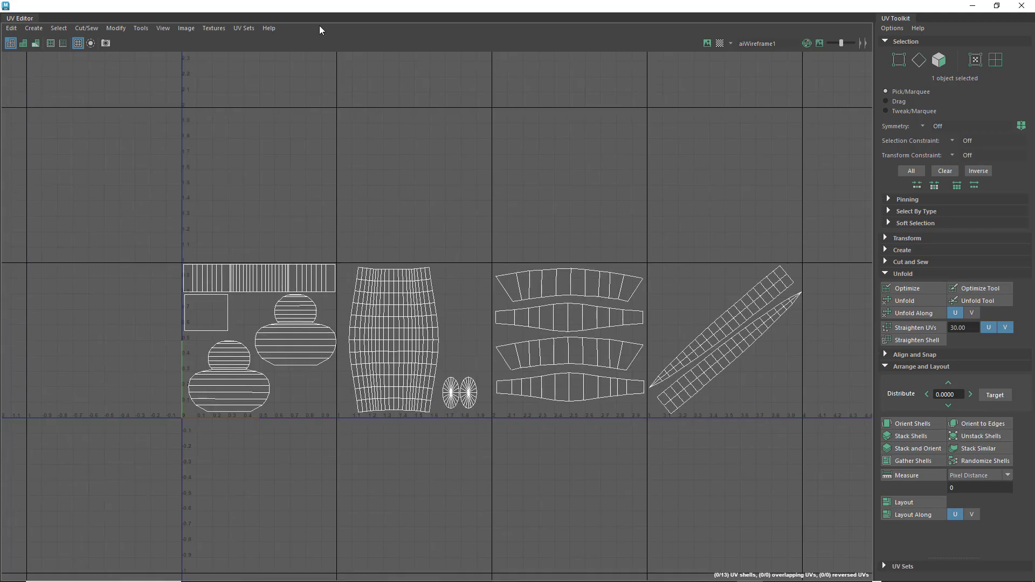
- Place the UV Editor beside the left dagger, open the UV Snapshot options, and check the tile counts and image size
left_click_drag(323, 6, 720, 131)
left_click_drag(481, 133, 508, 128)
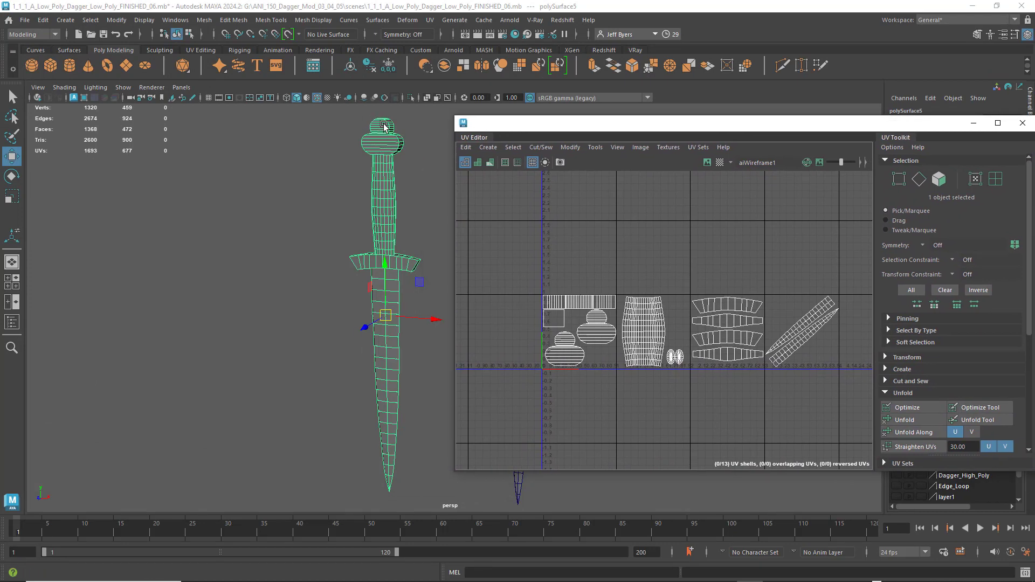
left_click_drag(572, 125, 539, 126)
left_click(528, 162)
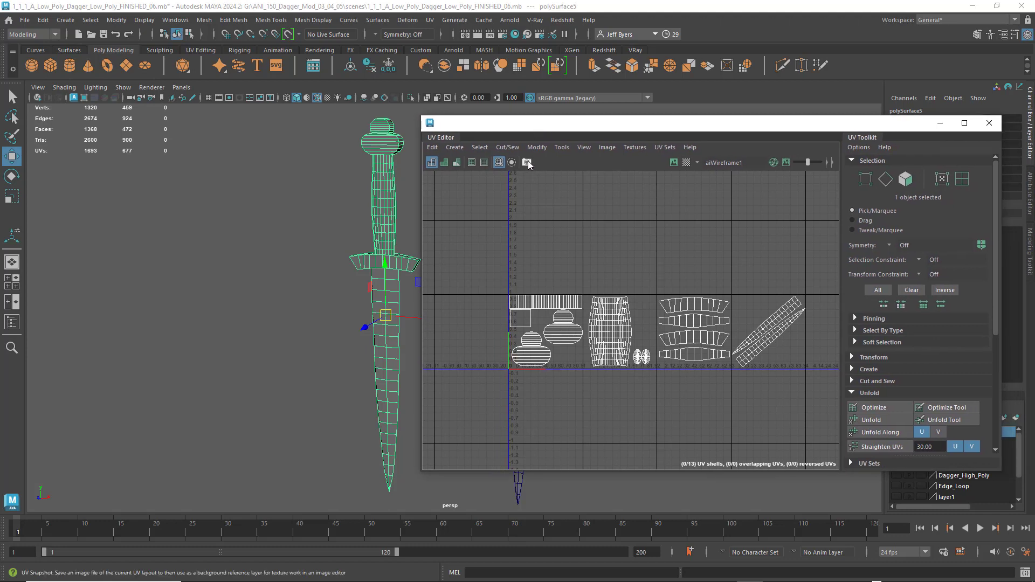
left_click_drag(235, 183, 307, 178)
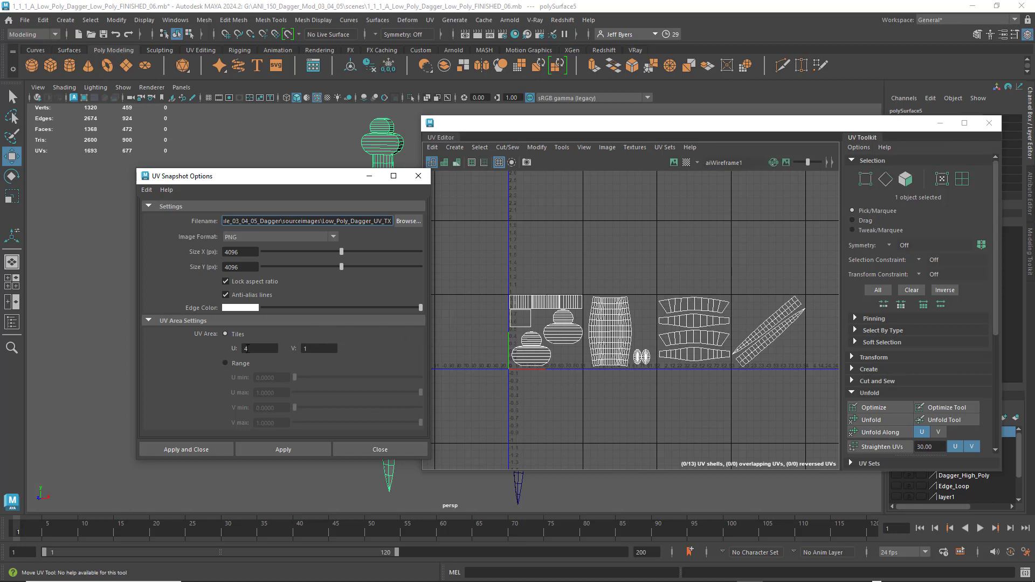
left_click_drag(255, 348, 241, 349)
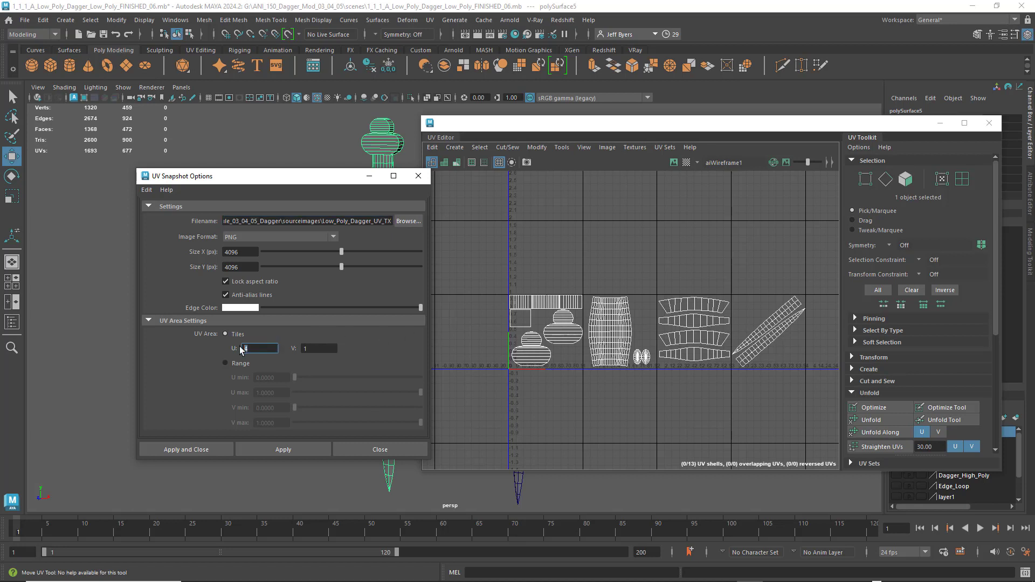
left_click(311, 348)
left_click(250, 350)
left_click(244, 252)
- Set the snapshot's output file to Dagger_01_UV_TX_NEW in the ANI_150_Dagger_Mod_03_04_05 project's sourceimages folder
left_click(406, 222)
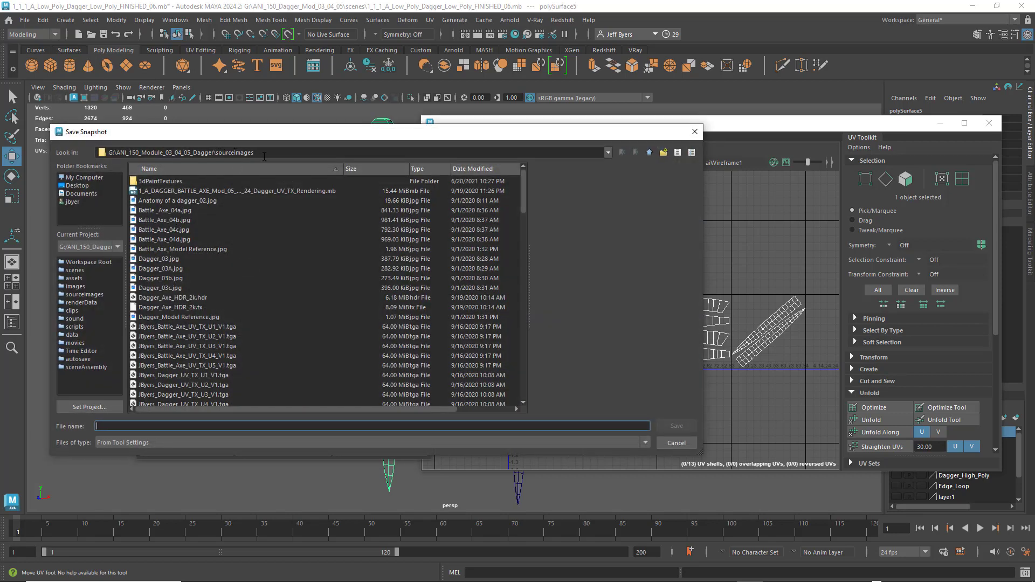
left_click_drag(264, 156, 218, 153)
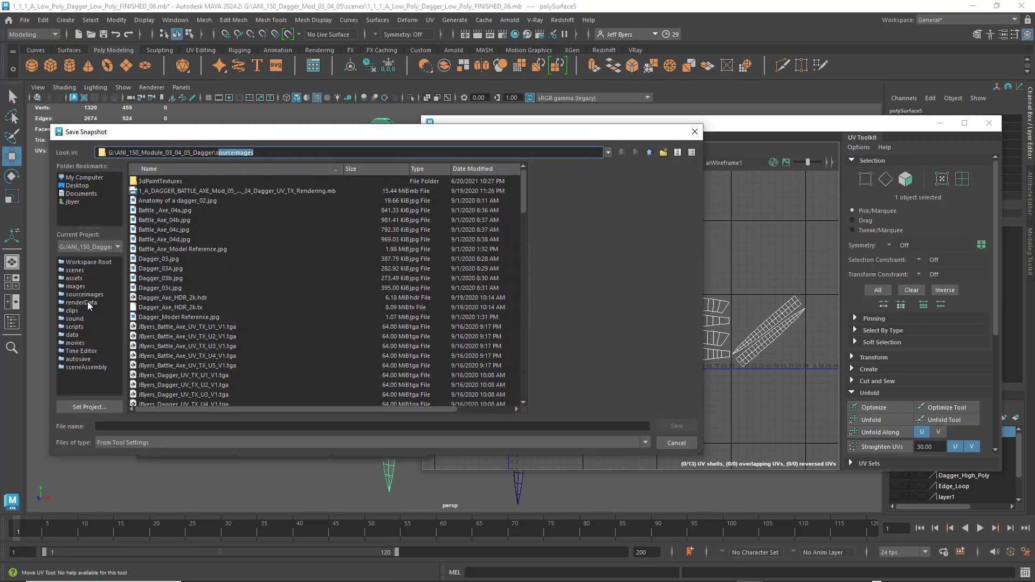
left_click(90, 295)
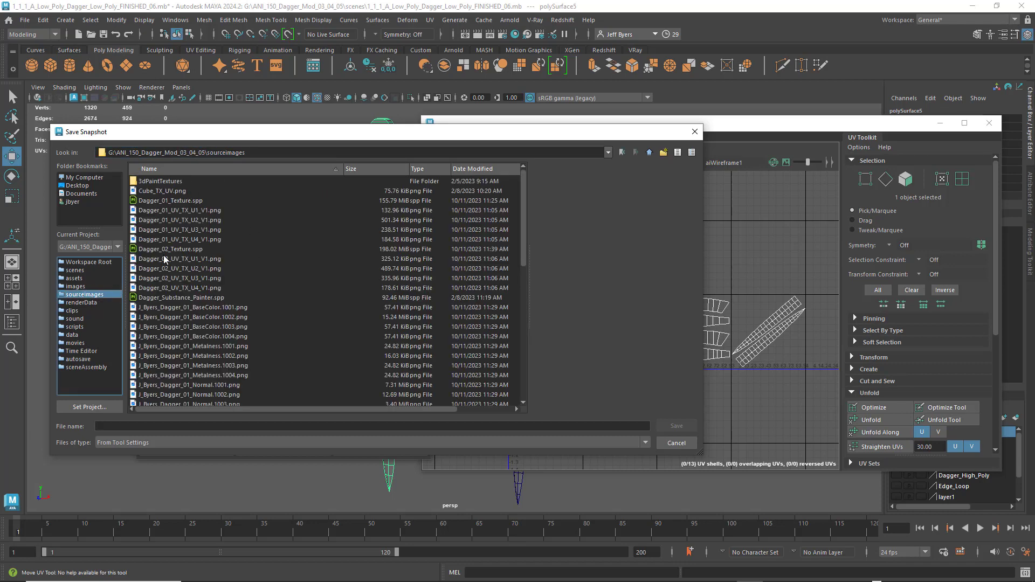
left_click(111, 426)
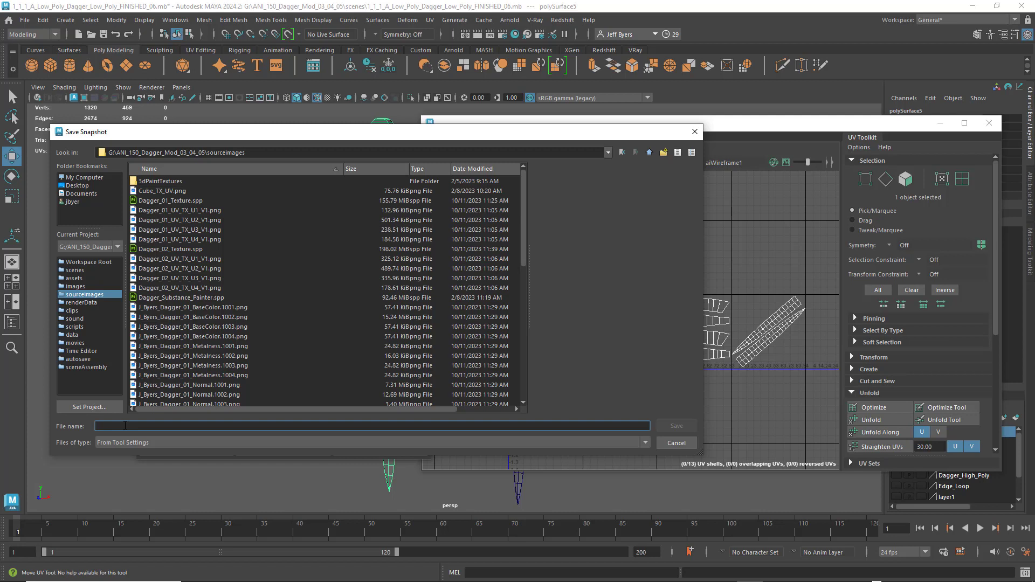
type("Dagger")
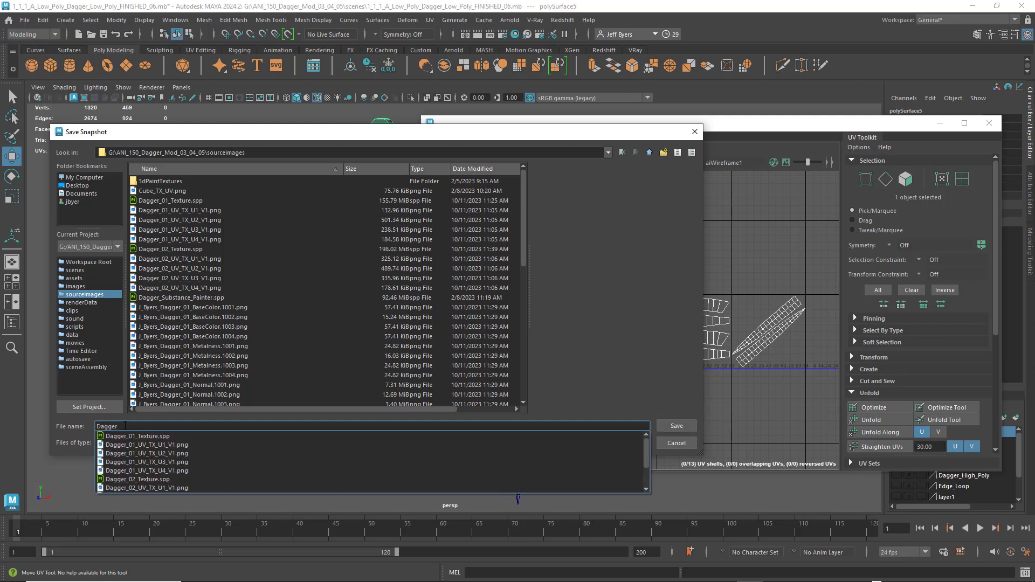
type("_01")
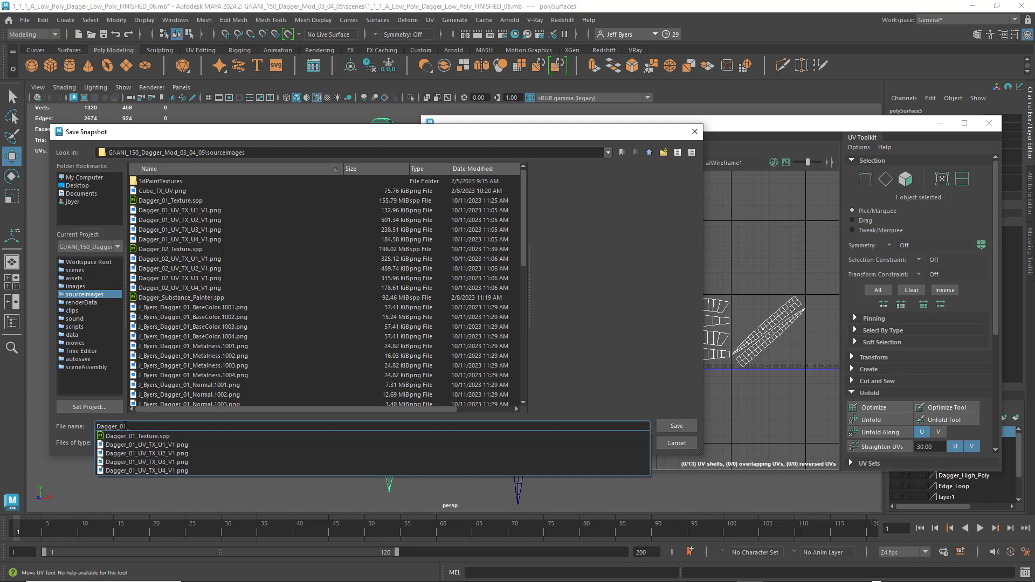
type("_UV_TX_")
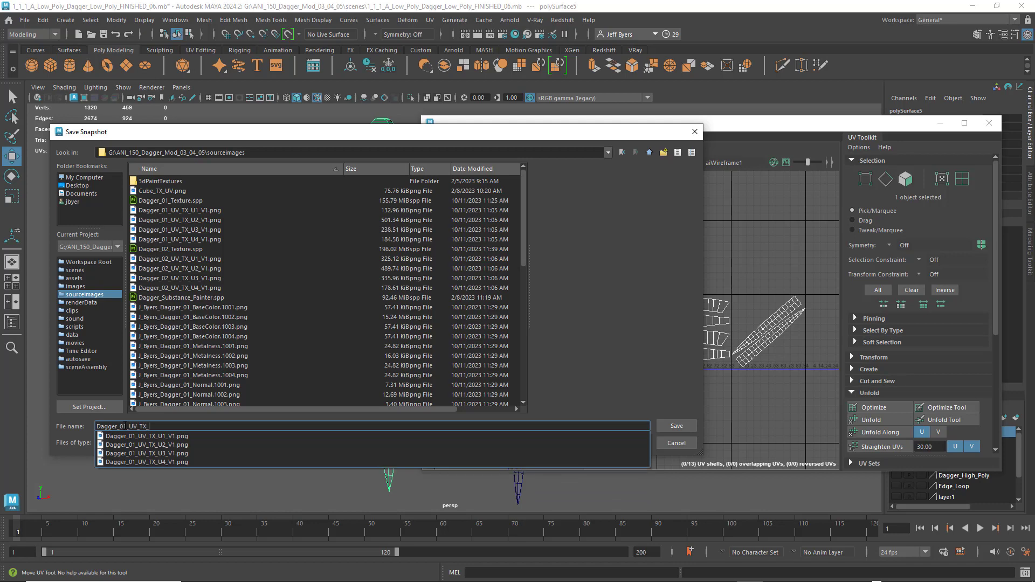
type("NEW")
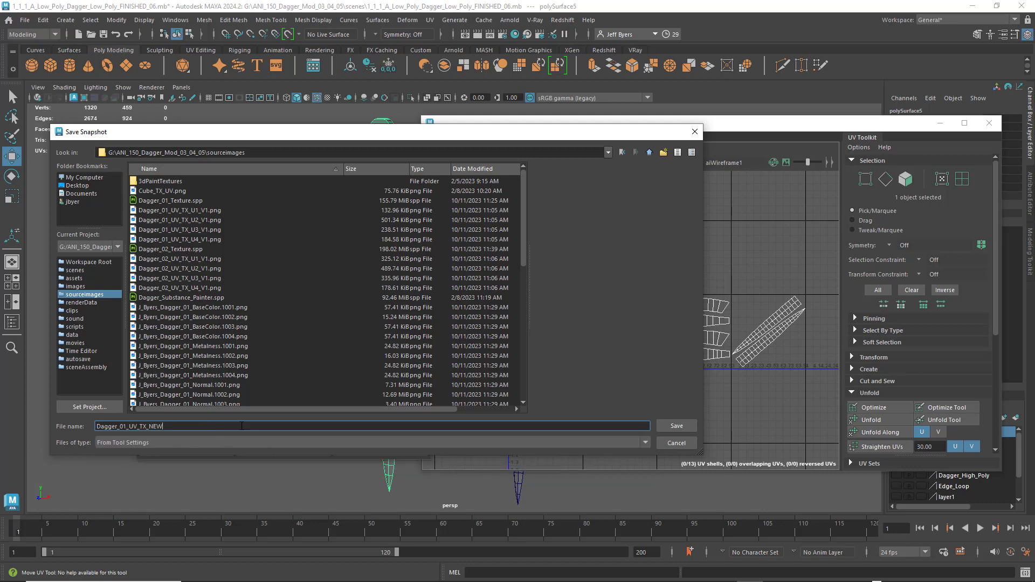
left_click(676, 427)
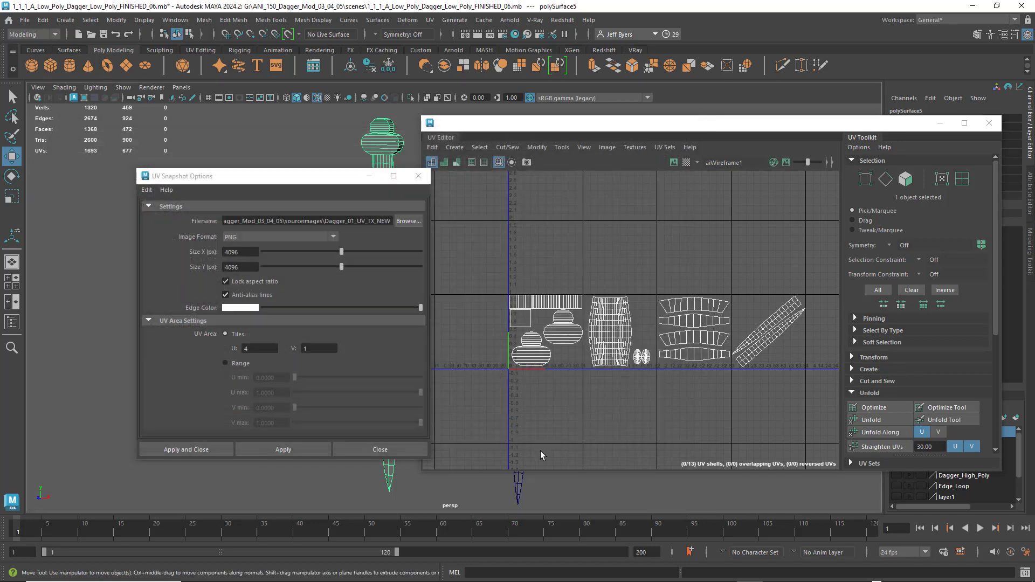
- Export the left dagger's UV snapshots and close the UV Editor
left_click(202, 450)
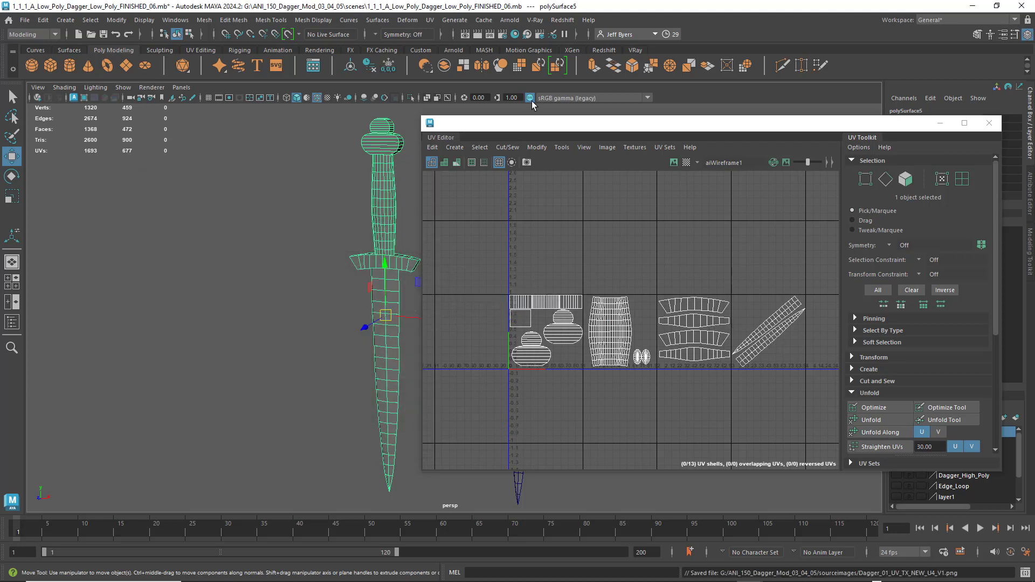
left_click_drag(533, 125, 513, 125)
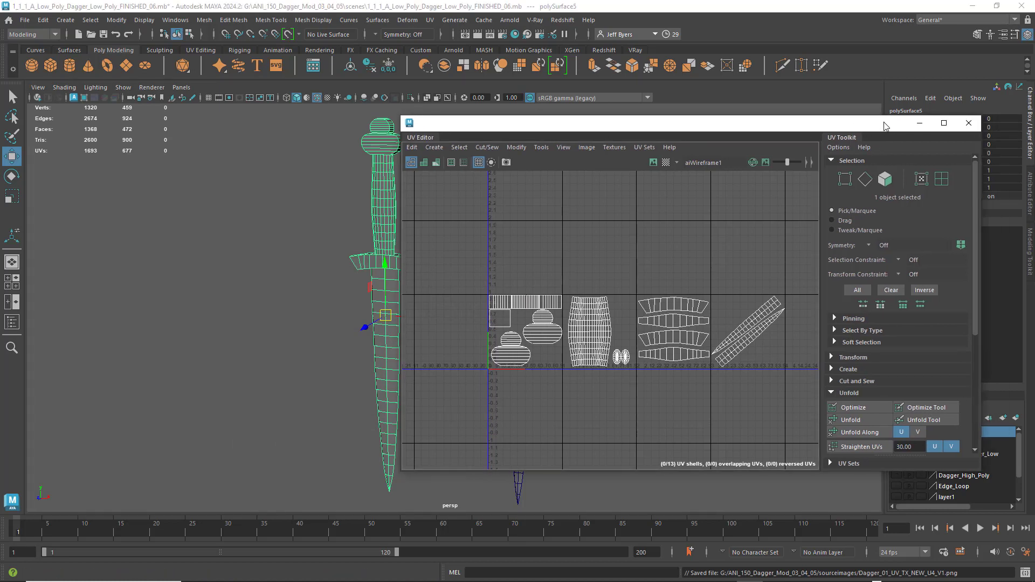
left_click(969, 123)
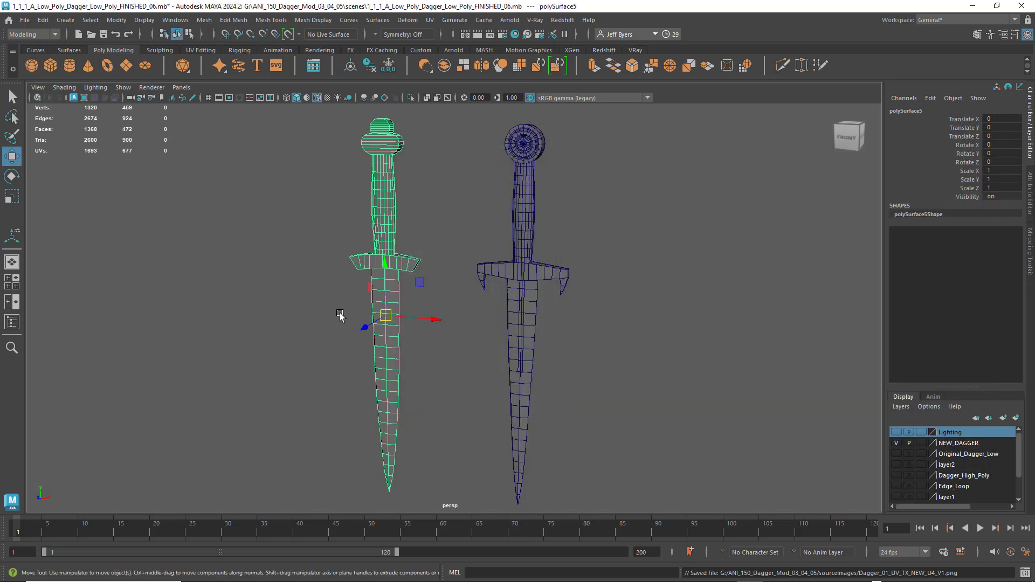
- Select the left dagger and set the file type for exporting the selection to OBJexport
left_click(524, 159)
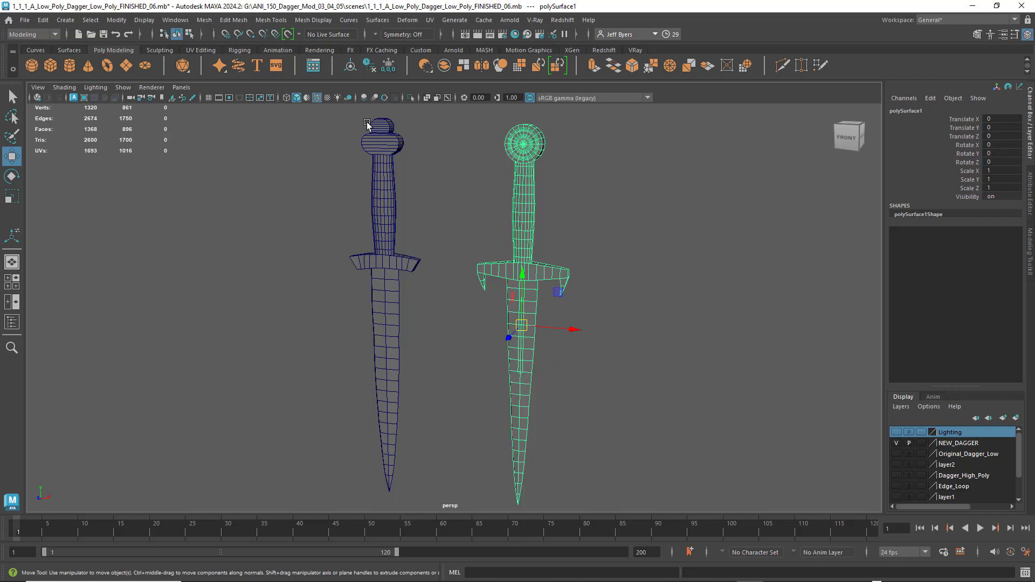
left_click(375, 143)
left_click(377, 145)
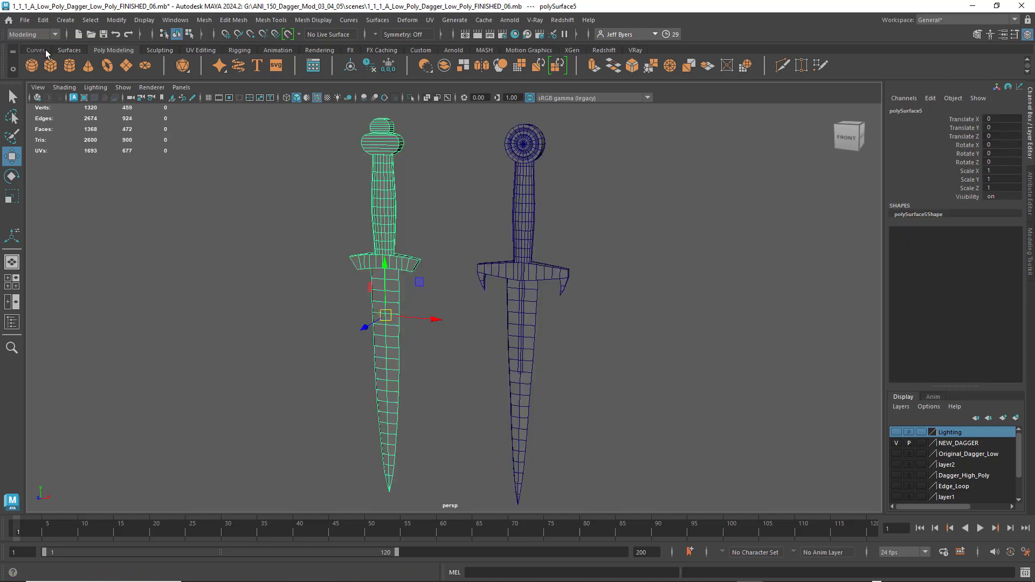
left_click(25, 21)
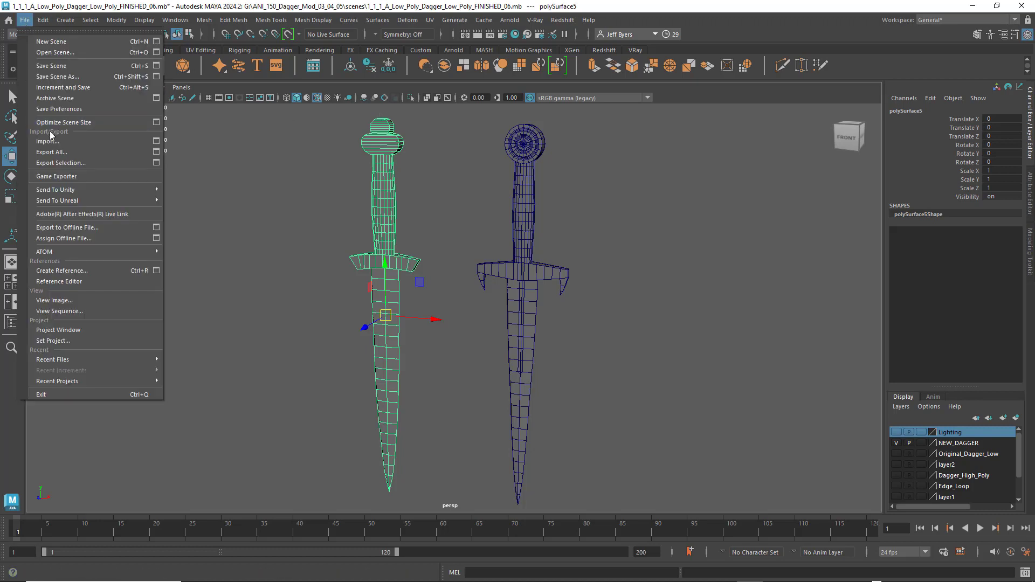
left_click(157, 164)
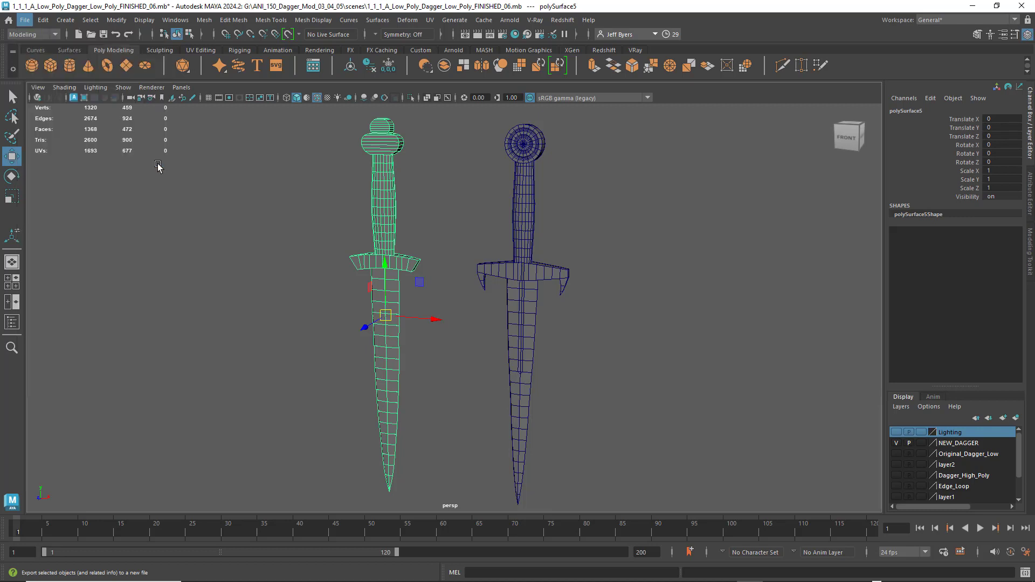
left_click_drag(327, 179, 370, 174)
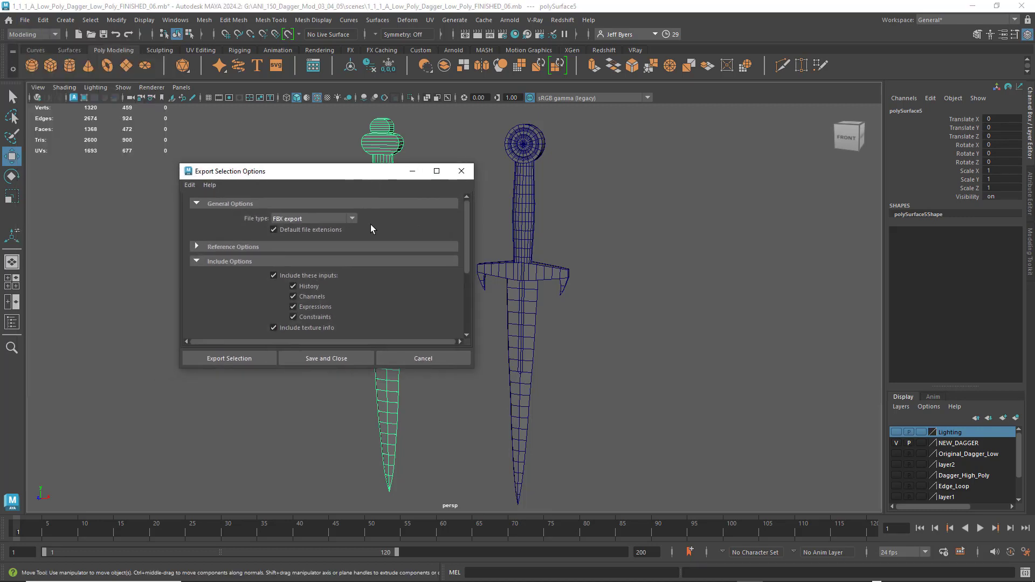
left_click(351, 216)
scroll(350, 237, "down", 2)
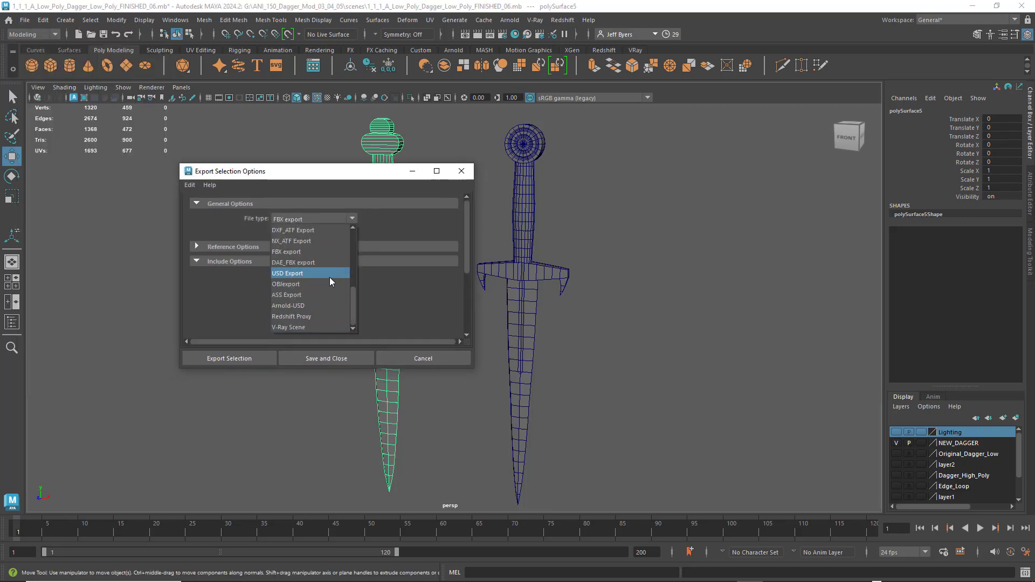
left_click(309, 284)
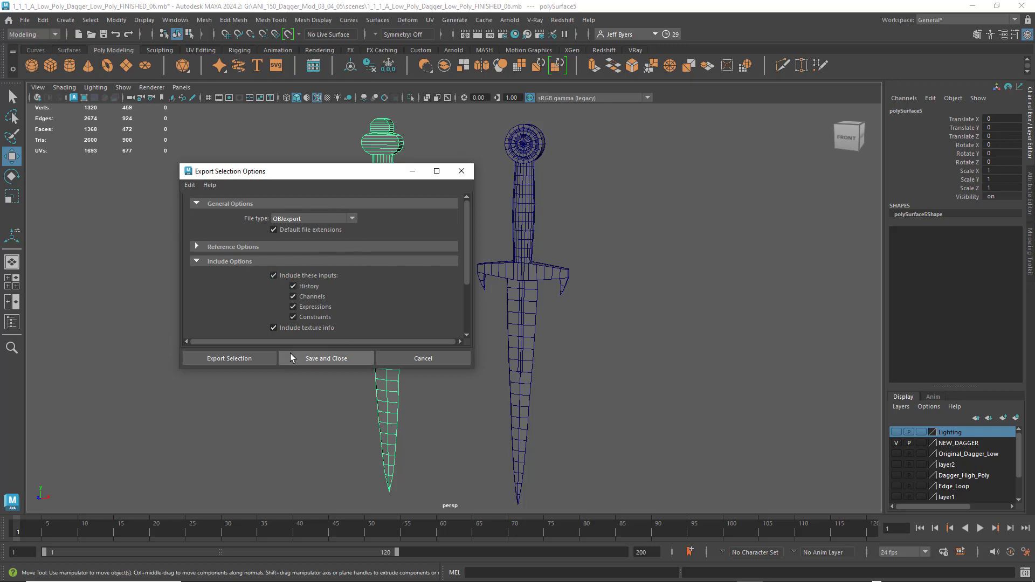
- Export the left dagger as Low_Poly_Dagger_UV_TX_NEW into the ANI_150_Dagger_Mod_03_04_05 project's scenes folder
left_click(235, 357)
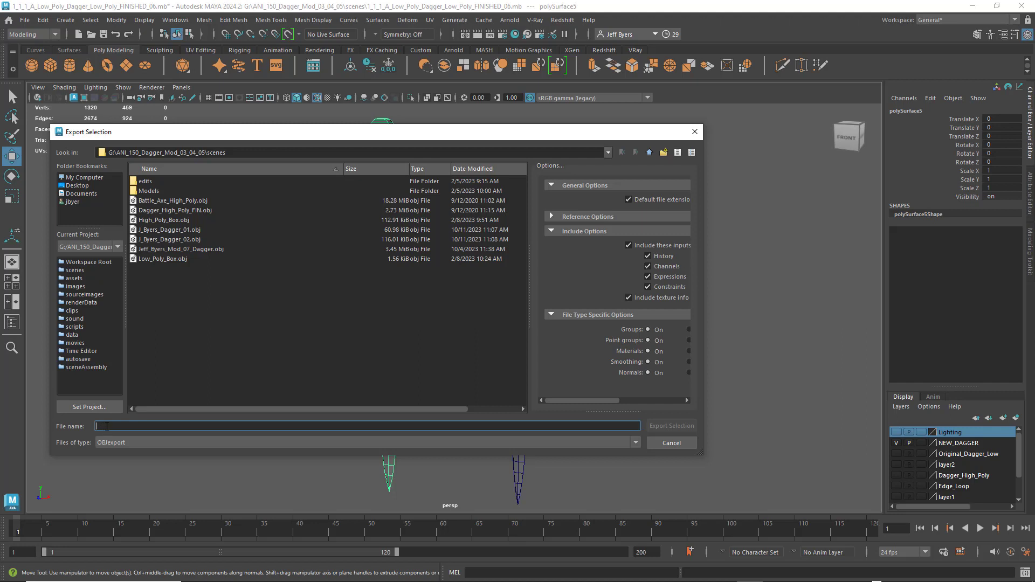
type("Low_Poly_")
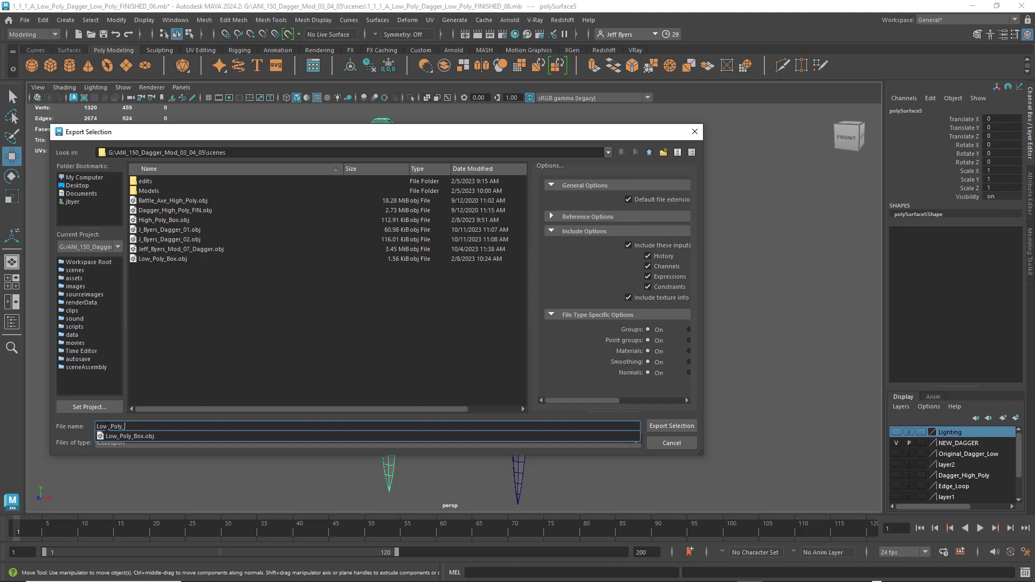
type("Dagger_UV_TX_")
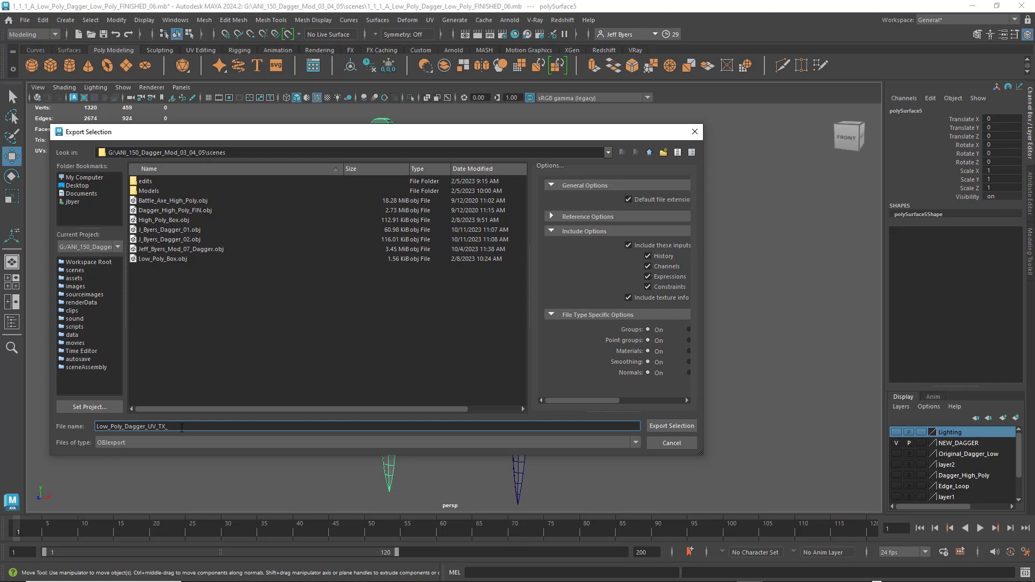
type("W")
left_click(664, 426)
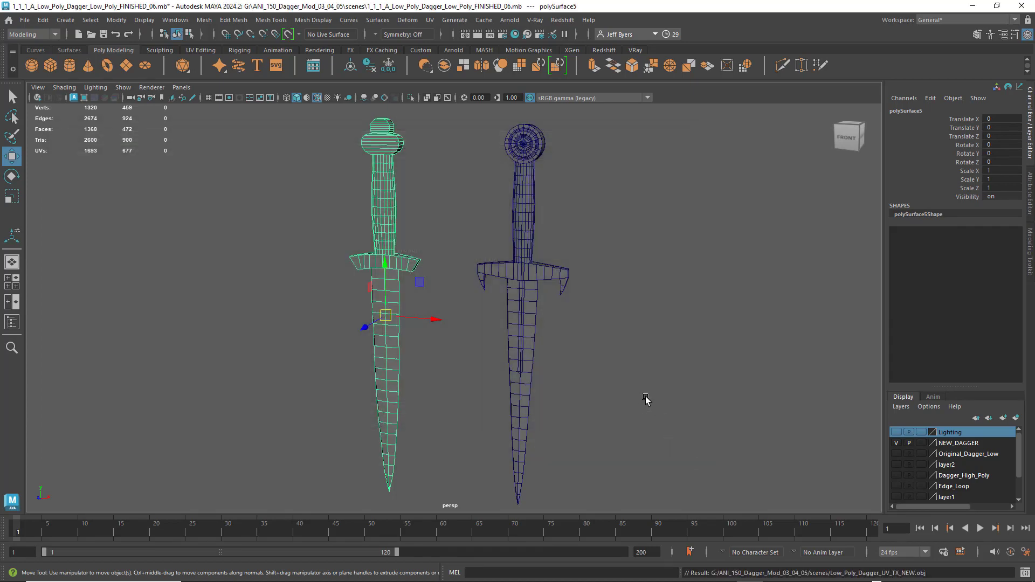
left_click(453, 210)
left_click(535, 153)
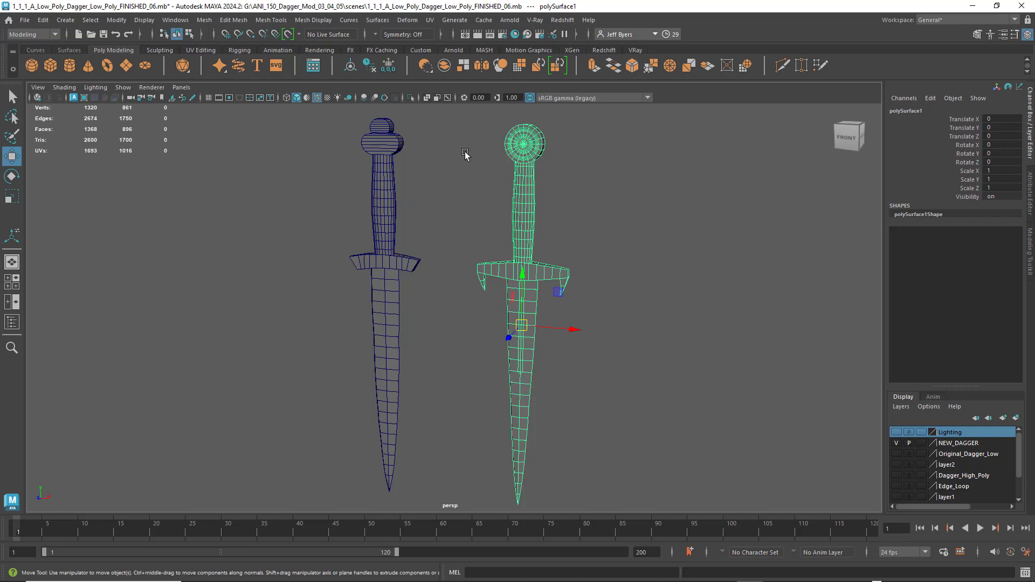
left_click(392, 141)
key("ctrl+z")
left_click(376, 152)
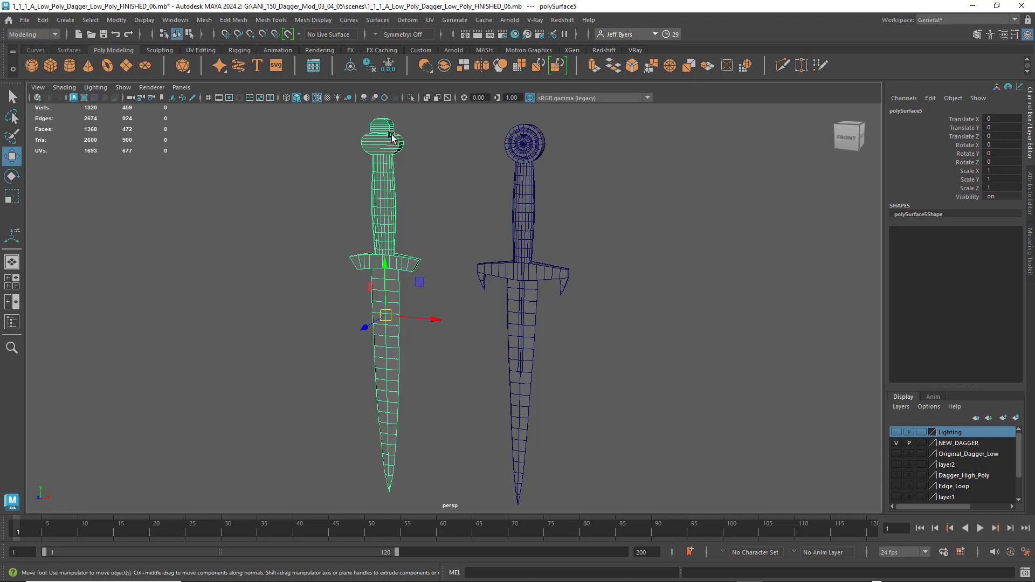